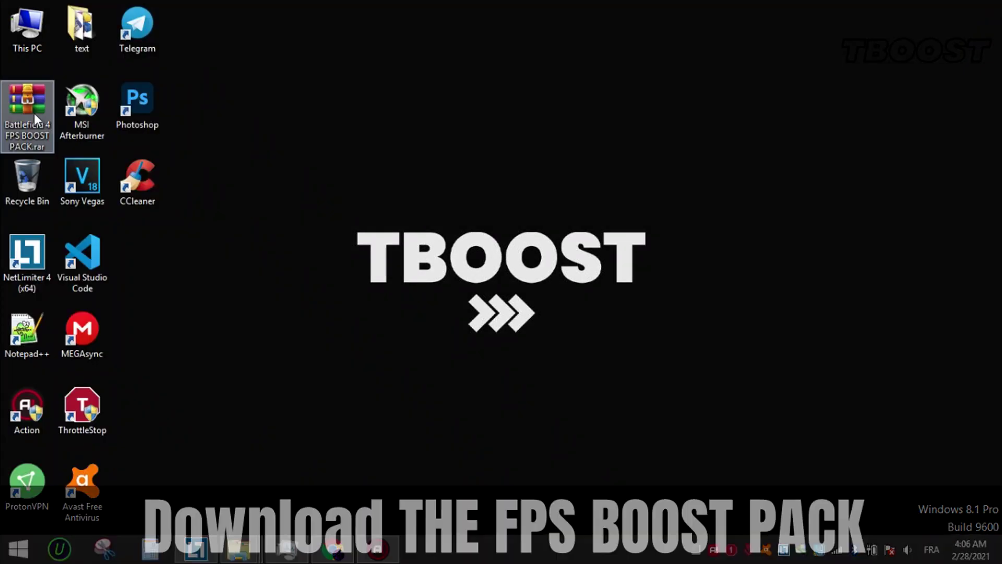
Step: Show the context menu for the Battlefield 4 FPS BOOST PACK archive on the desktop
{"action": "right_click", "coordinate": [33, 114]}
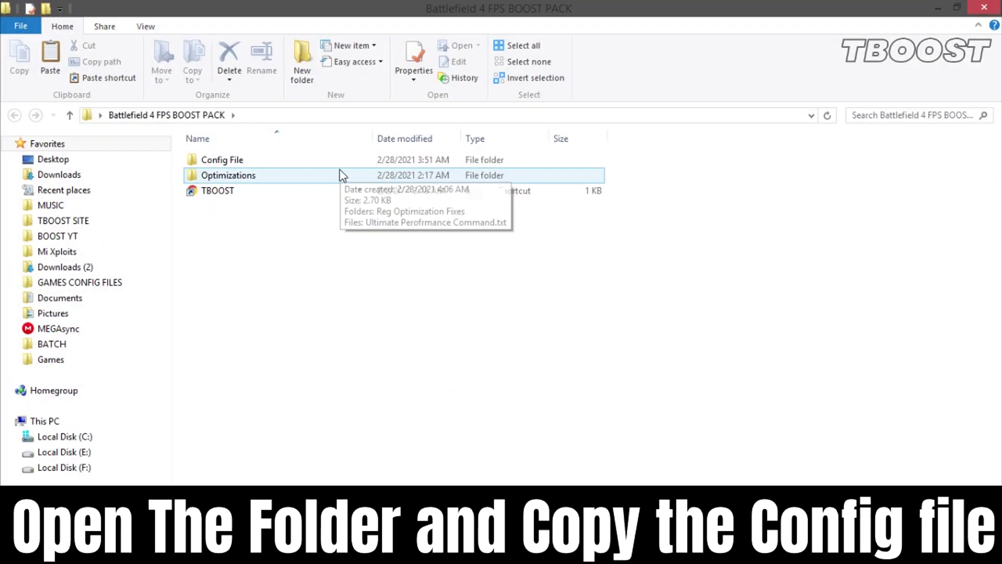
Step: Copy PROFSAVE_profile from the Config File folder
{"action": "double_click", "coordinate": [343, 165]}
{"action": "left_click", "coordinate": [344, 170]}
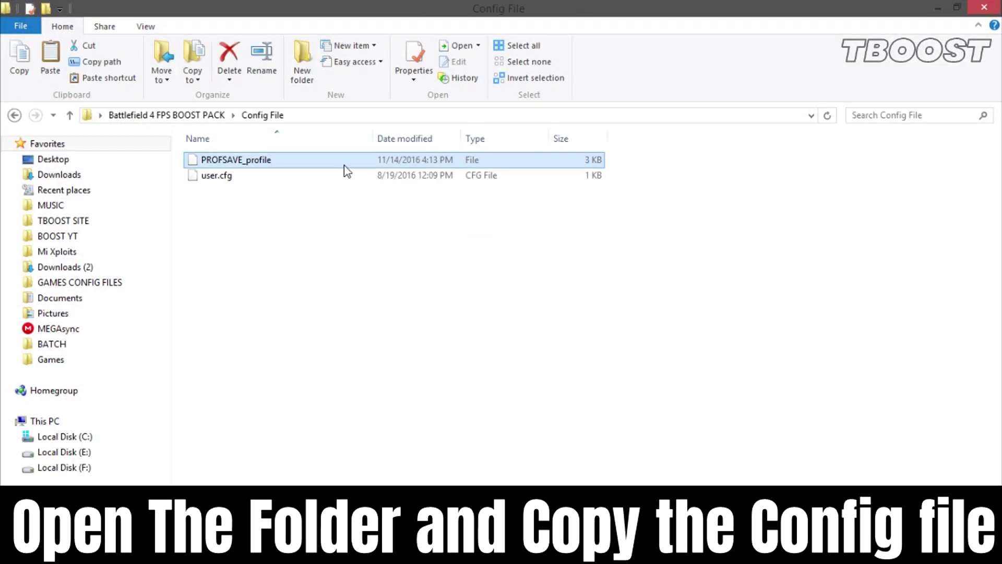
{"action": "right_click", "coordinate": [469, 162]}
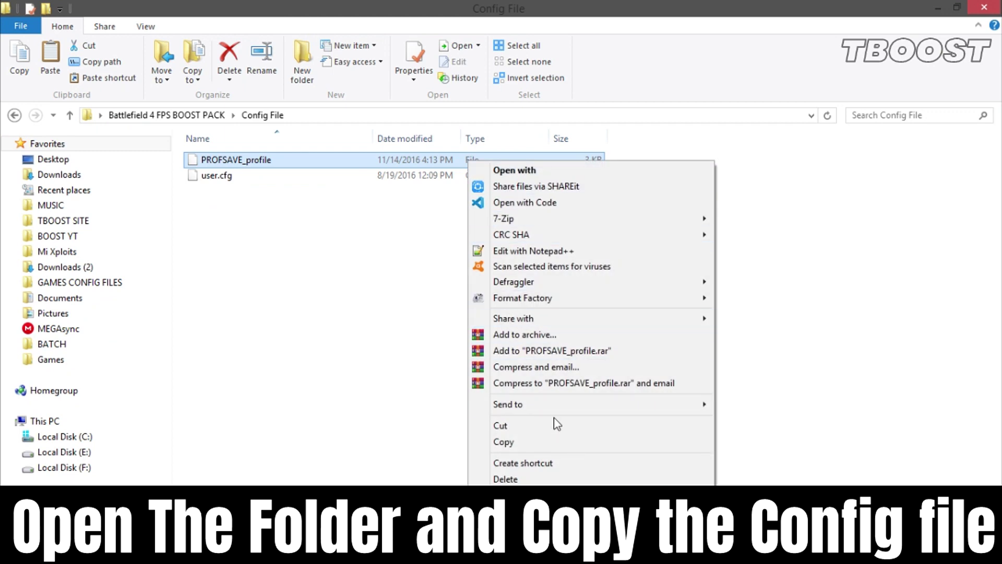
{"action": "left_click", "coordinate": [641, 441]}
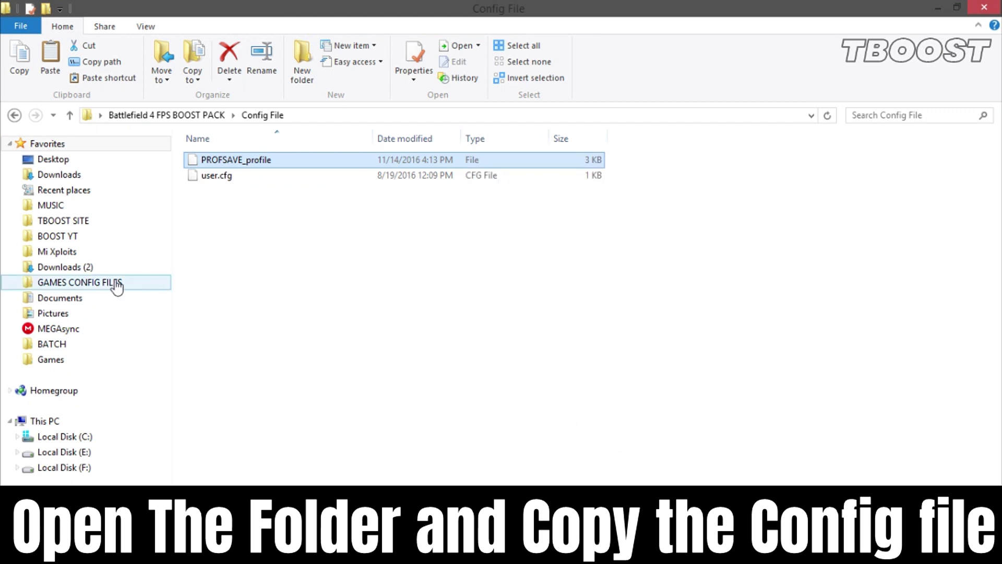
Step: Paste it into Documents\Battlefield 4\settings, replacing the existing PROFSAVE_profile
{"action": "left_click", "coordinate": [97, 299]}
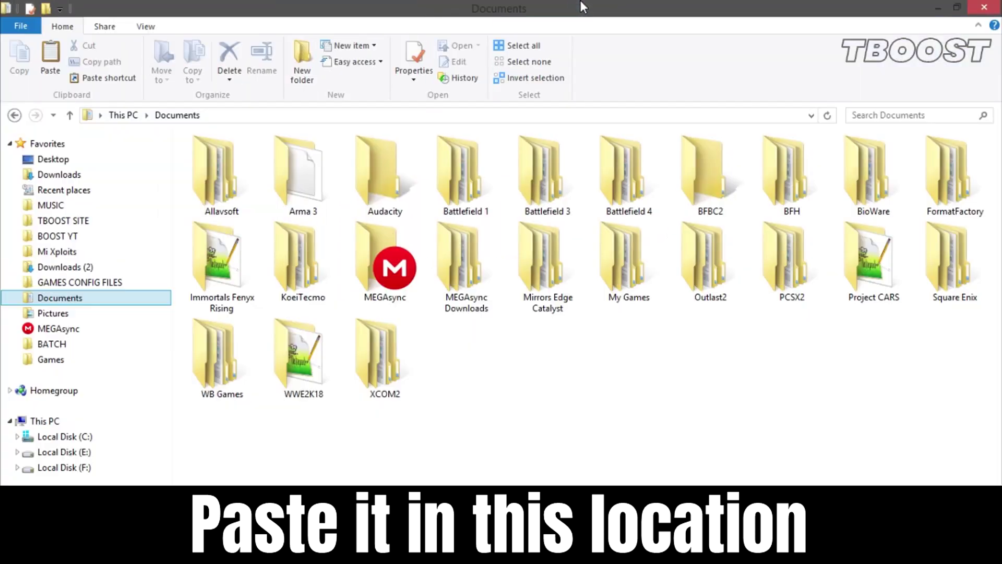
{"action": "left_click", "coordinate": [622, 180]}
{"action": "double_click", "coordinate": [622, 180]}
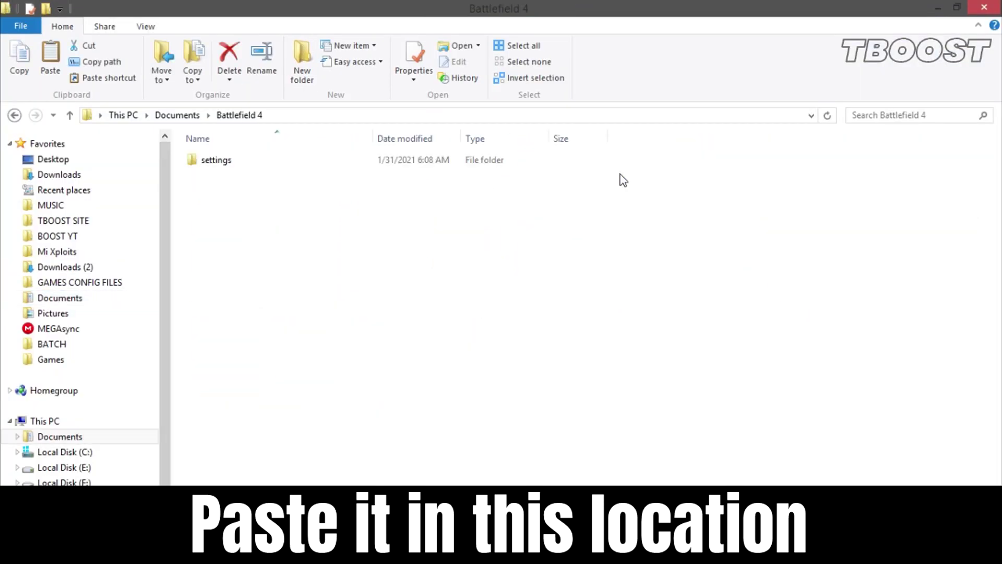
{"action": "double_click", "coordinate": [511, 158]}
{"action": "right_click", "coordinate": [570, 203]}
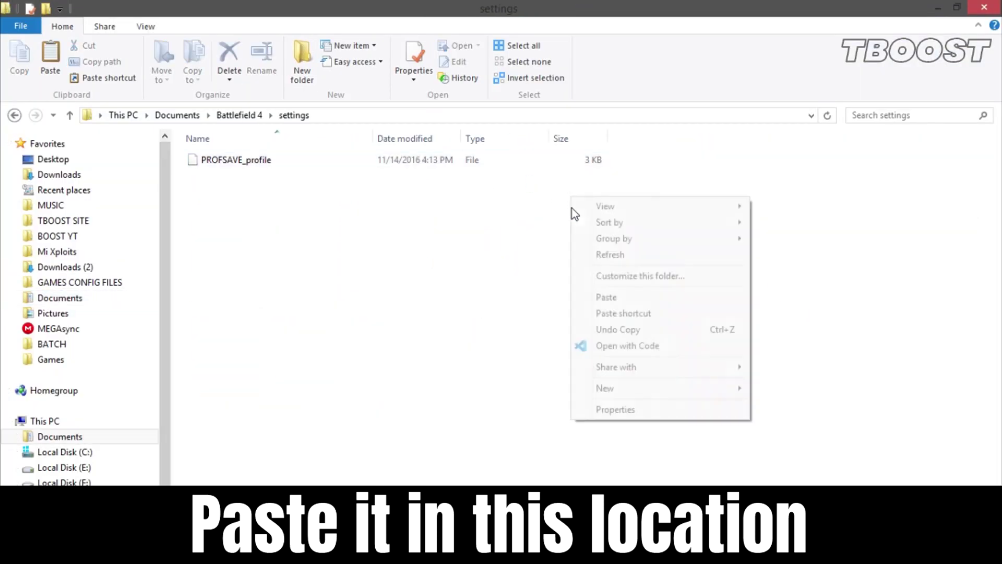
{"action": "left_click", "coordinate": [622, 300]}
{"action": "left_click", "coordinate": [510, 174]}
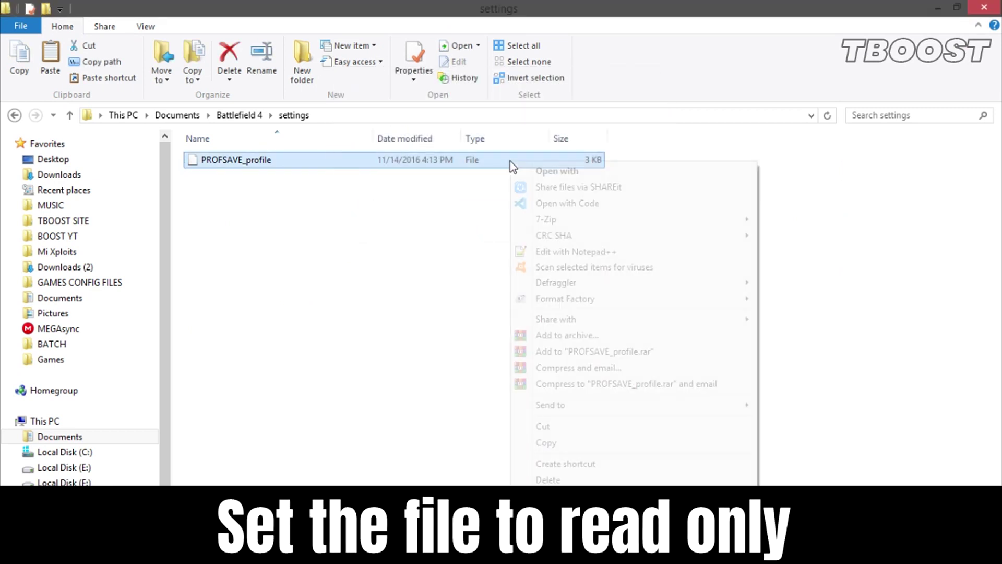
Step: Make the pasted PROFSAVE_profile read-only in its Properties
{"action": "right_click", "coordinate": [510, 161]}
{"action": "left_click", "coordinate": [558, 516]}
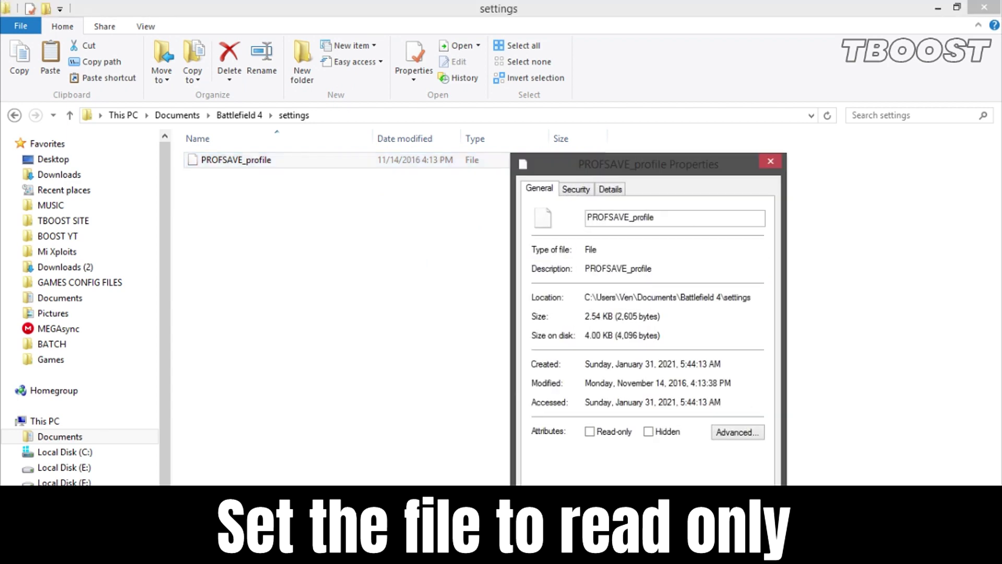
{"action": "left_click", "coordinate": [607, 436]}
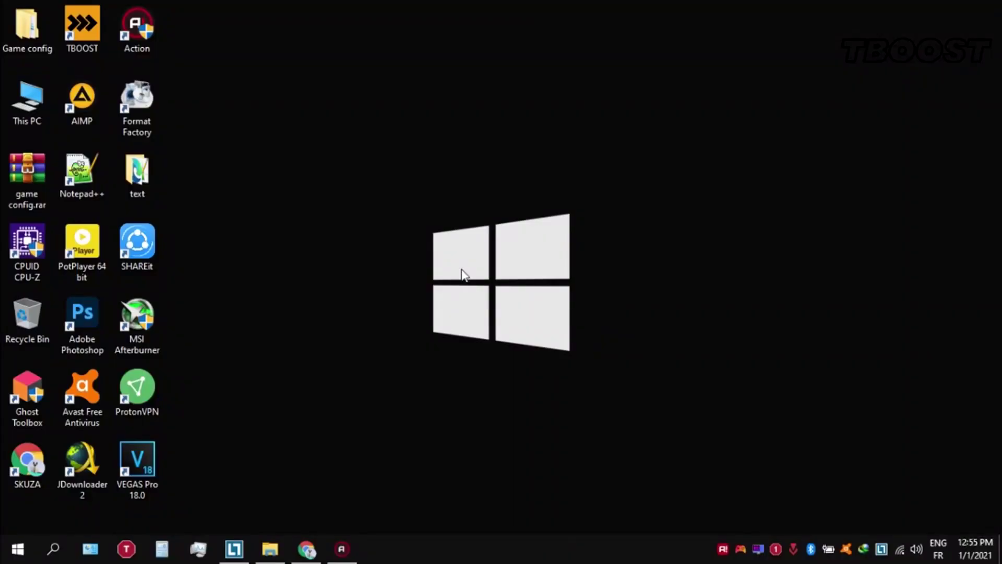
Step: Open Ultimate Perofrmance Command.txt from Game config\Optimizations and copy its powercfg -duplicatescheme line
{"action": "double_click", "coordinate": [35, 18]}
{"action": "double_click", "coordinate": [252, 178]}
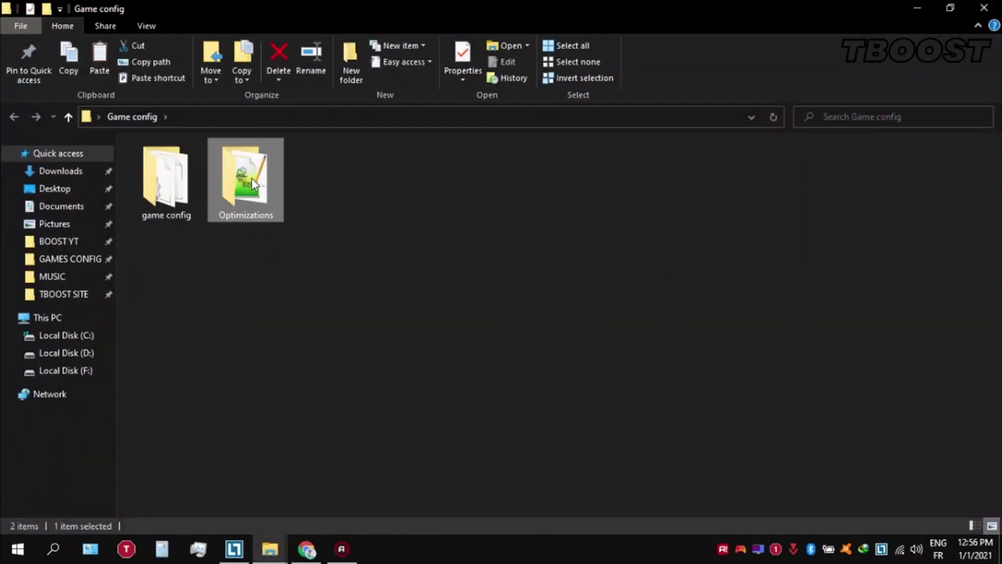
{"action": "left_click", "coordinate": [252, 179]}
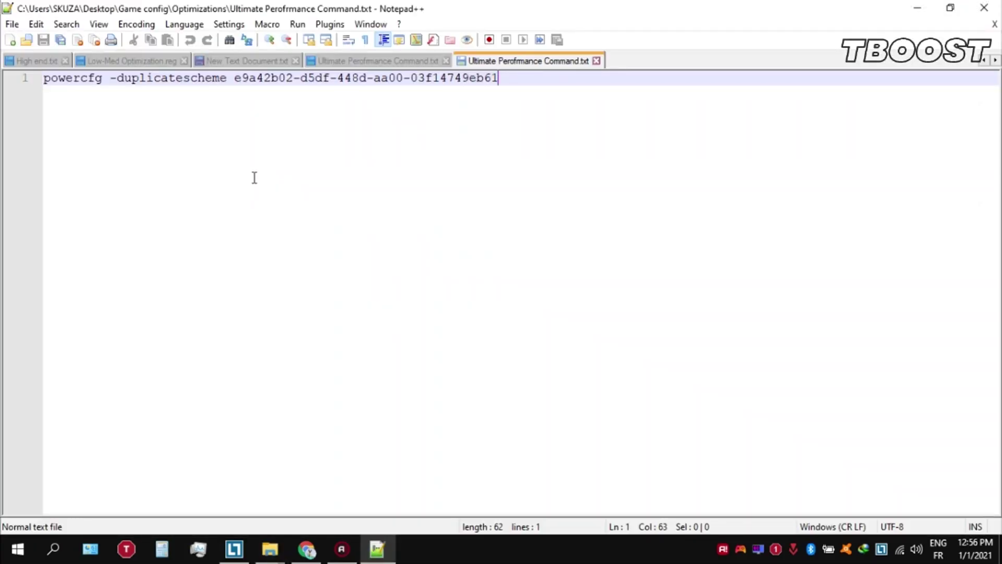
{"action": "left_click_drag", "start_coordinate": [510, 91], "coordinate": [27, 76]}
{"action": "right_click", "coordinate": [114, 77]}
{"action": "left_click", "coordinate": [245, 101]}
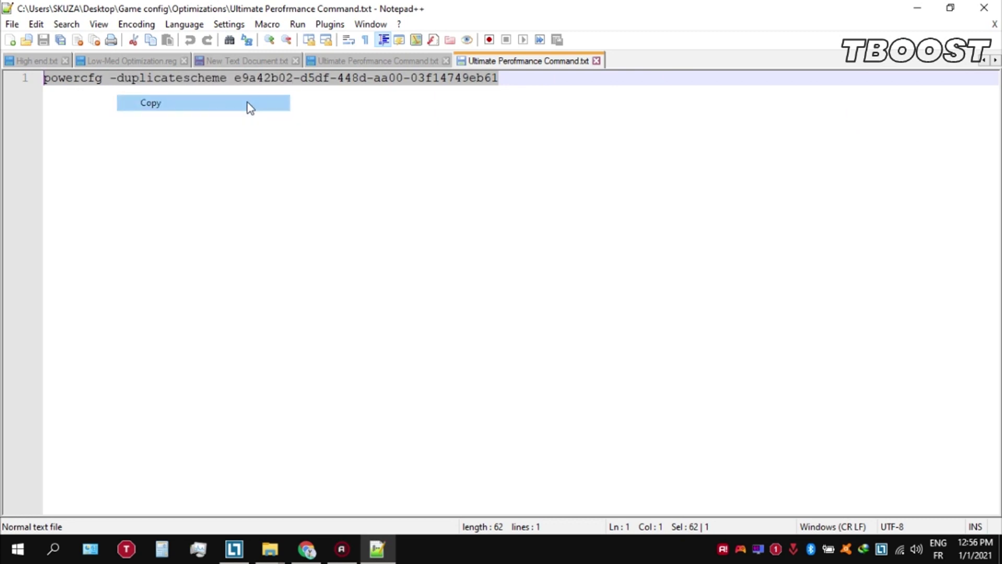
{"action": "left_click", "coordinate": [18, 548]}
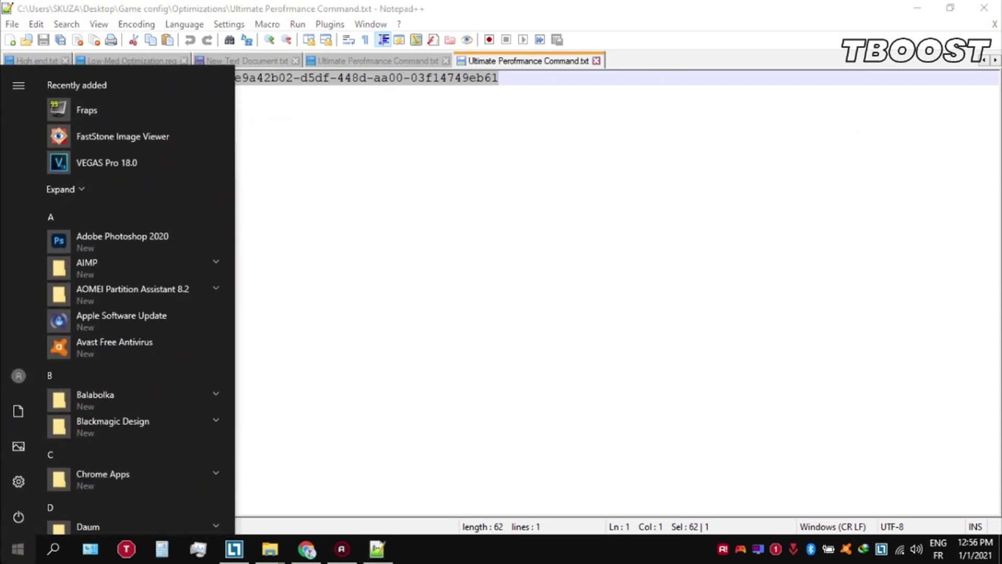
Step: Launch Command Prompt as administrator via a cmd search
{"action": "type", "text": "cmd"}
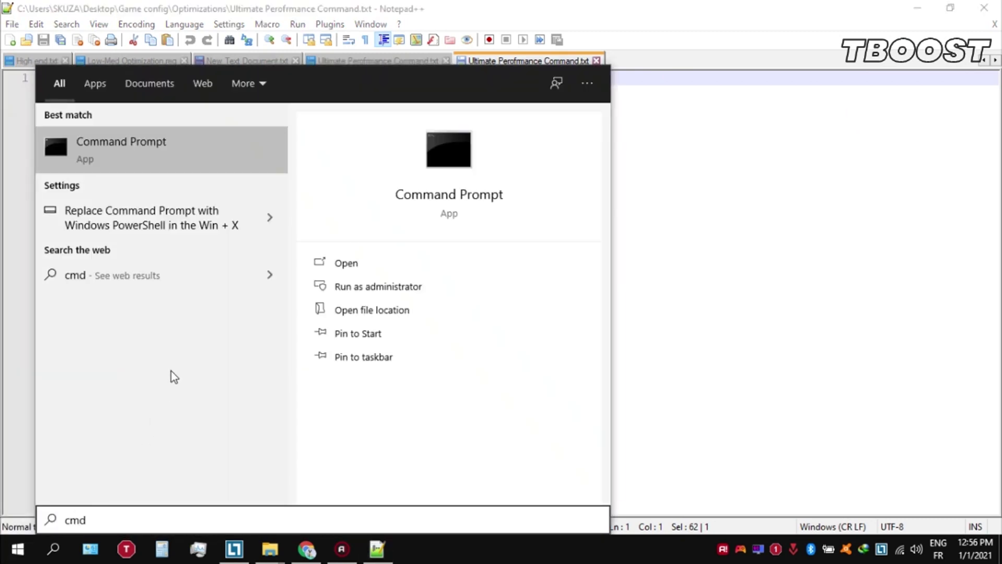
{"action": "right_click", "coordinate": [148, 141]}
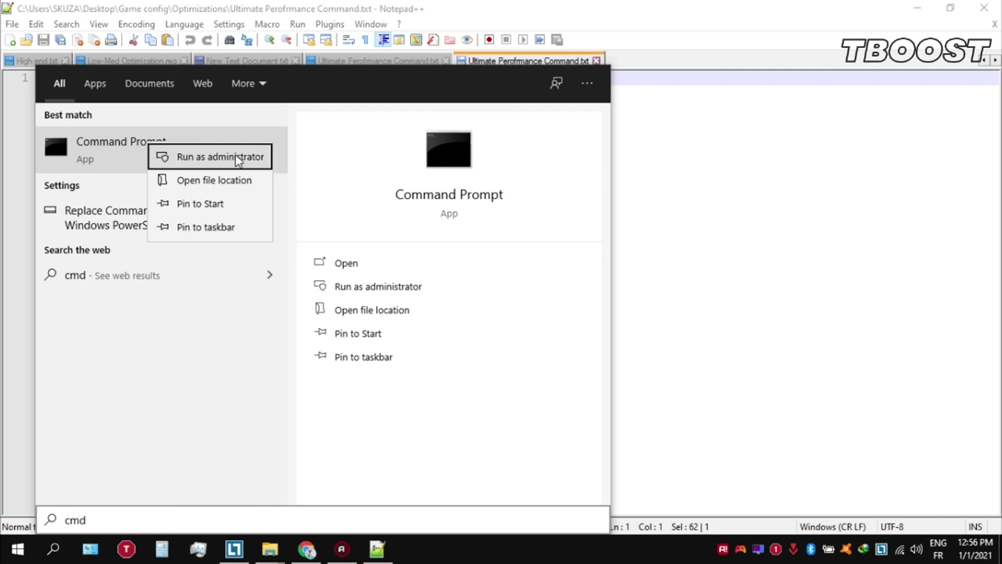
{"action": "left_click", "coordinate": [221, 157]}
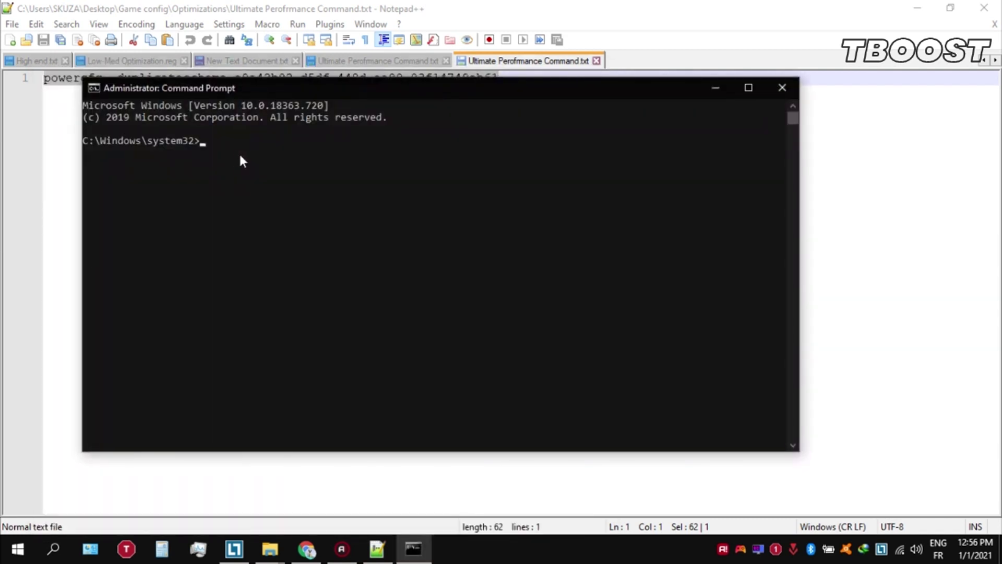
Step: Paste and run the powercfg -duplicatescheme command, then close Command Prompt
{"action": "right_click", "coordinate": [250, 89]}
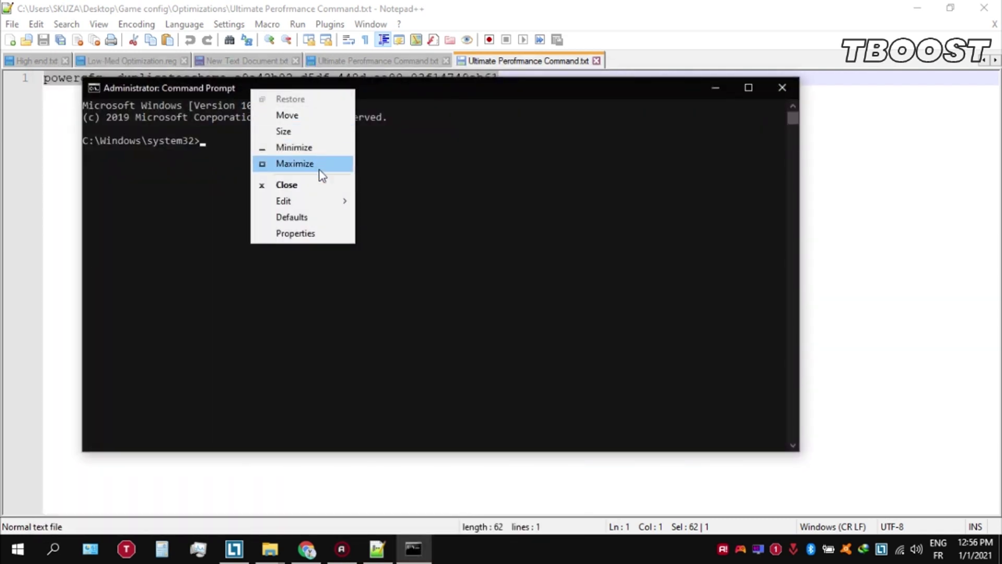
{"action": "mouse_move", "coordinate": [324, 201]}
{"action": "left_click", "coordinate": [402, 233]}
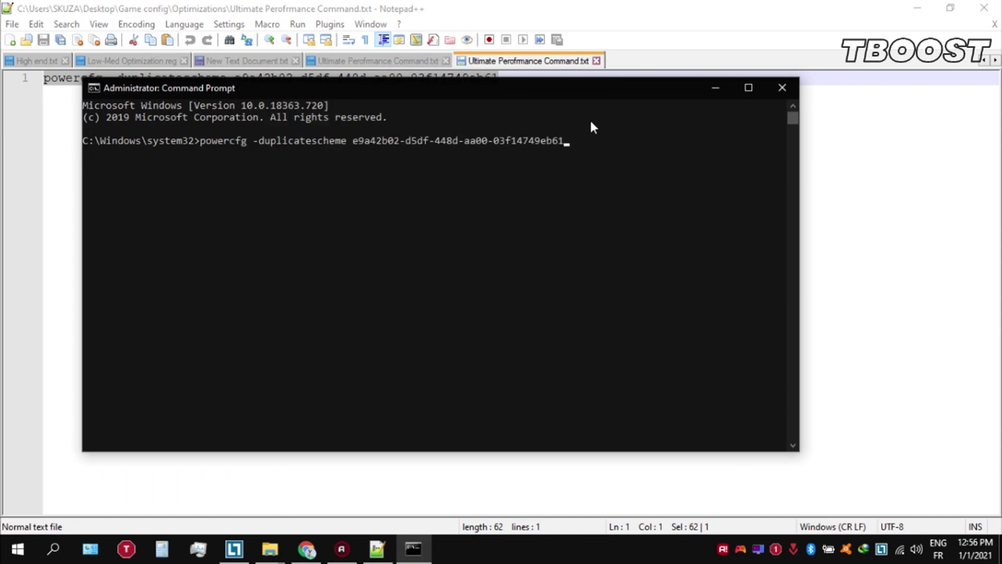
{"action": "key", "text": "Return"}
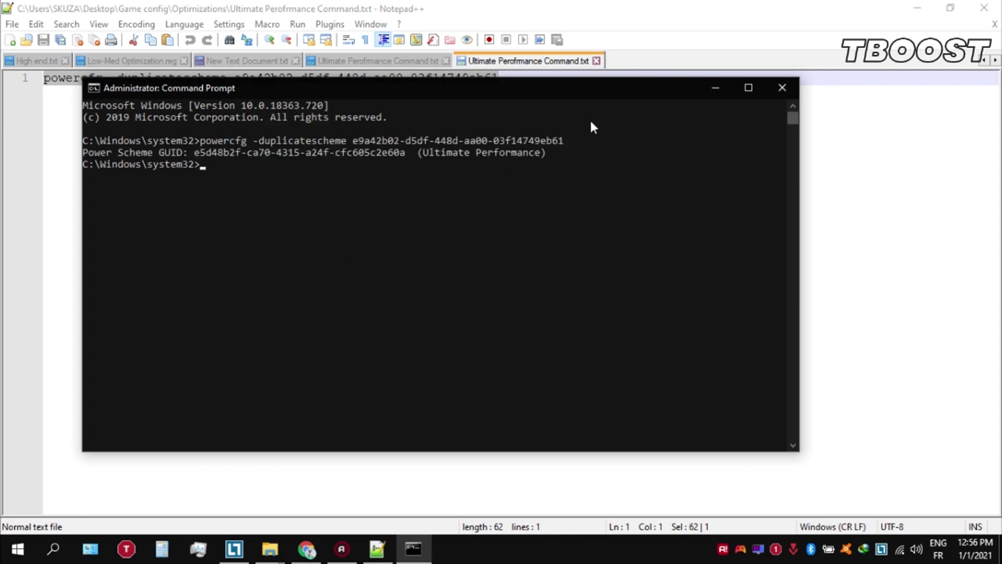
{"action": "left_click", "coordinate": [783, 88]}
{"action": "right_click", "coordinate": [828, 549]}
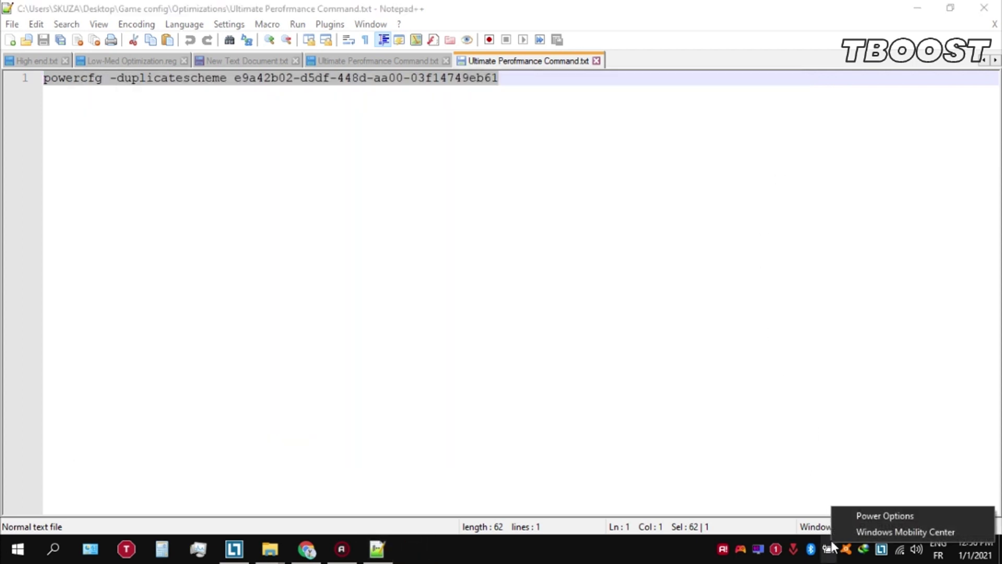
Step: Switch the active power plan to Ultimate Performance in Power Options
{"action": "left_click", "coordinate": [850, 517]}
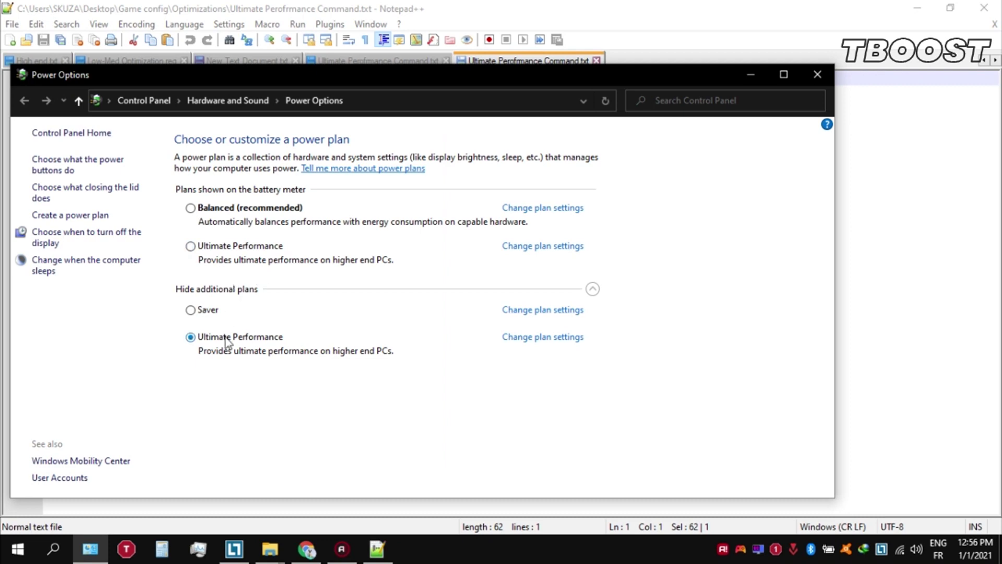
{"action": "left_click", "coordinate": [200, 312]}
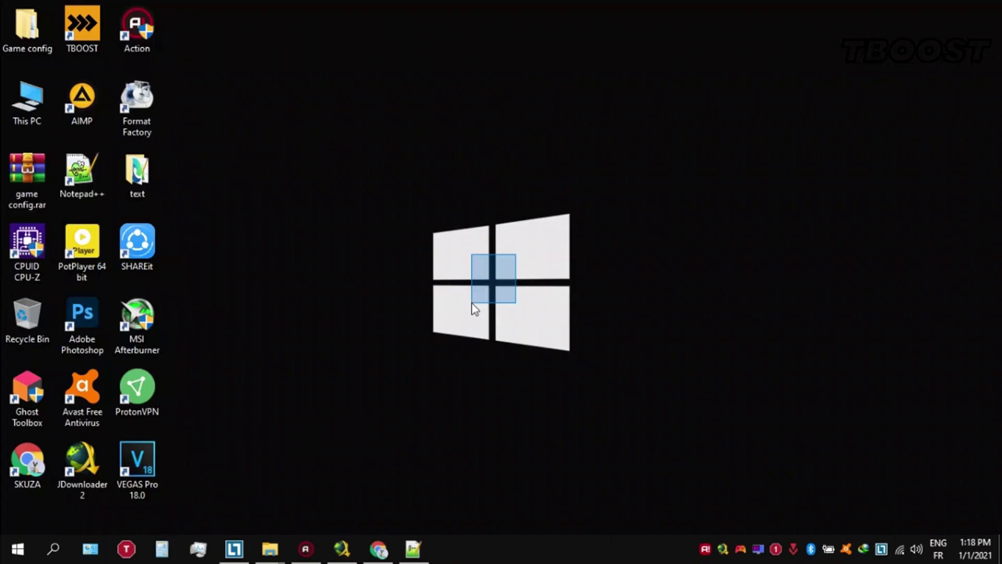
{"action": "left_click_drag", "start_coordinate": [472, 303], "coordinate": [472, 303]}
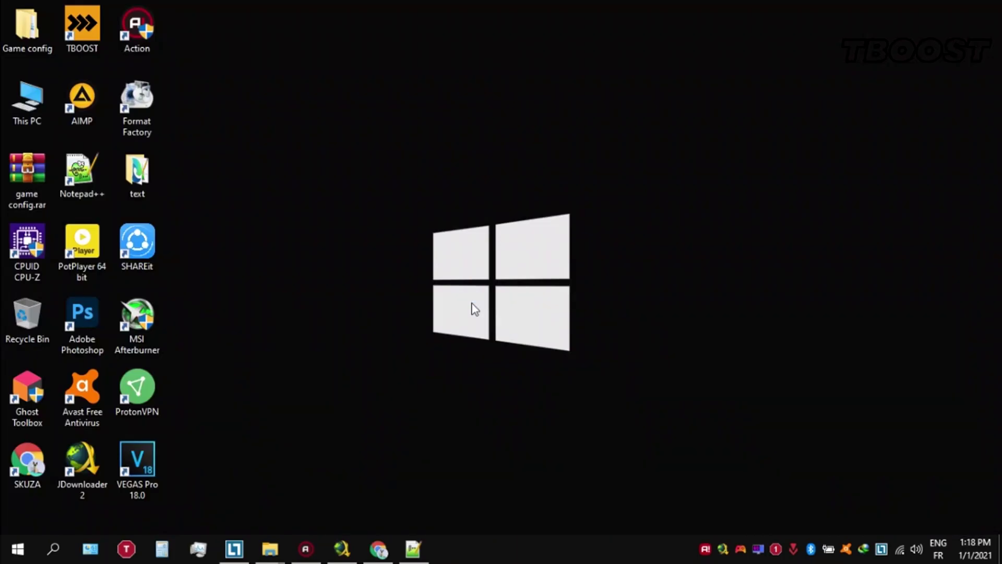
Step: Open the Game config\Optimizations\Reg Optimization Fixes folder
{"action": "double_click", "coordinate": [21, 36]}
{"action": "double_click", "coordinate": [255, 168]}
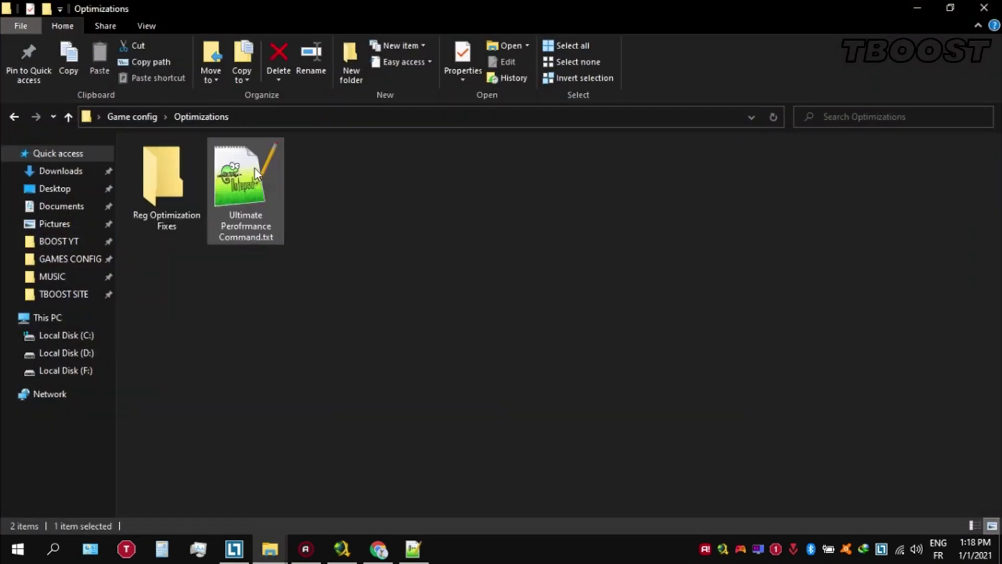
{"action": "double_click", "coordinate": [176, 181]}
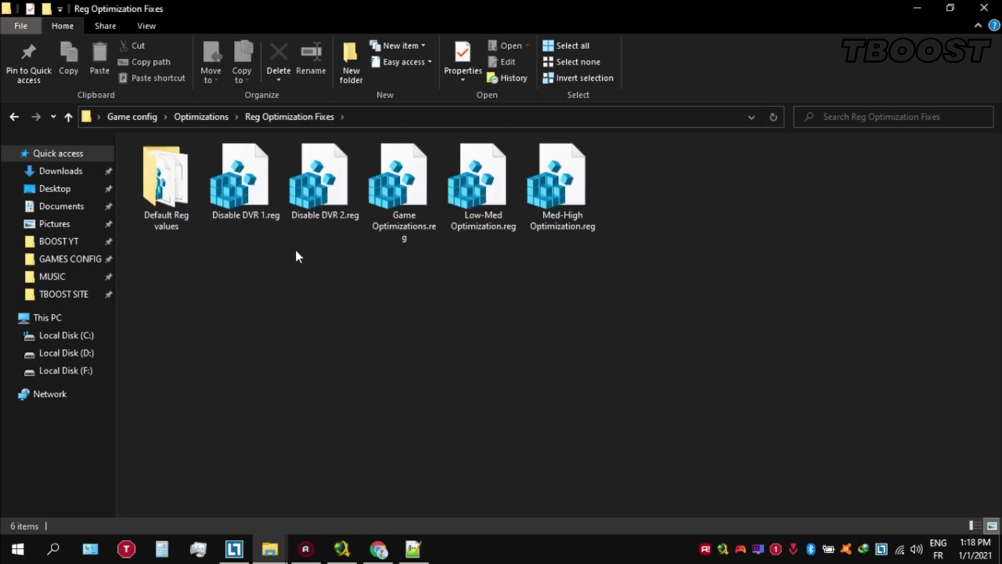
{"action": "left_click_drag", "start_coordinate": [252, 238], "coordinate": [260, 310]}
Step: Merge Disable DVR 1.reg and Disable DVR 2.reg into the registry
{"action": "double_click", "coordinate": [243, 187]}
{"action": "left_click", "coordinate": [603, 295]}
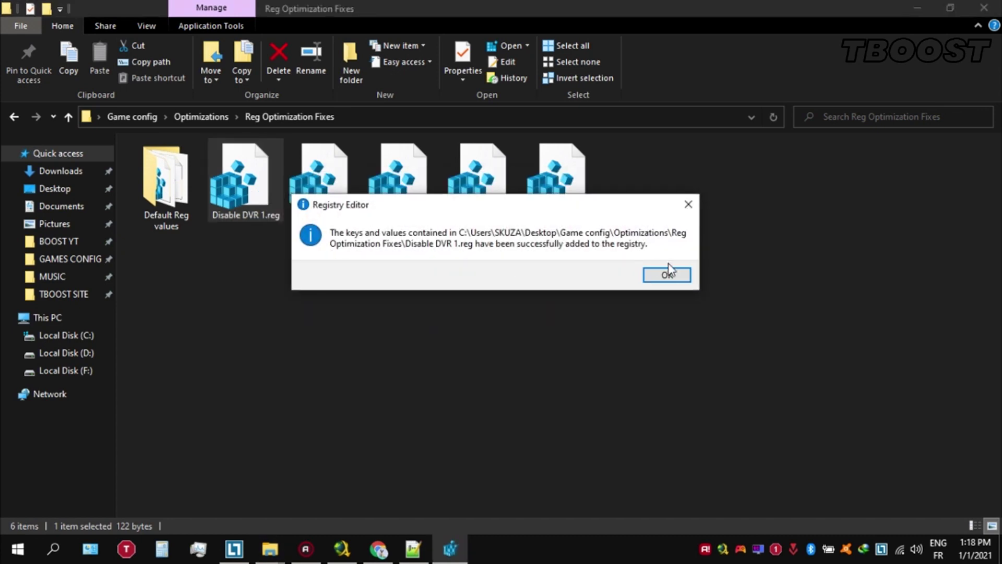
{"action": "left_click", "coordinate": [675, 275]}
{"action": "double_click", "coordinate": [344, 202]}
{"action": "left_click", "coordinate": [600, 296]}
{"action": "left_click", "coordinate": [671, 274]}
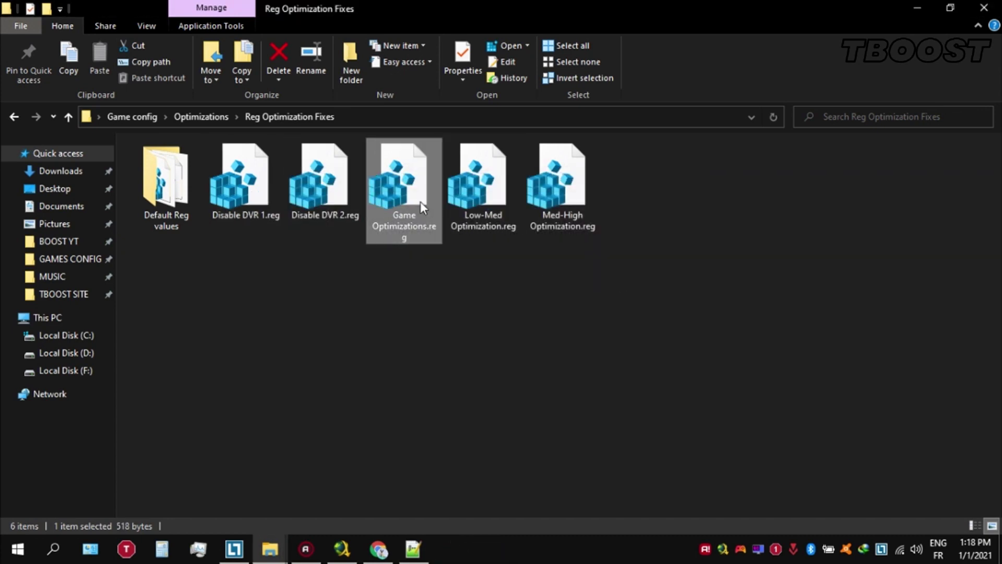
Step: Merge Game Optimizations.reg and Low-Med Optimization.reg, then open Default Reg values
{"action": "double_click", "coordinate": [420, 201]}
{"action": "left_click", "coordinate": [595, 293]}
{"action": "left_click", "coordinate": [665, 273]}
{"action": "double_click", "coordinate": [508, 213]}
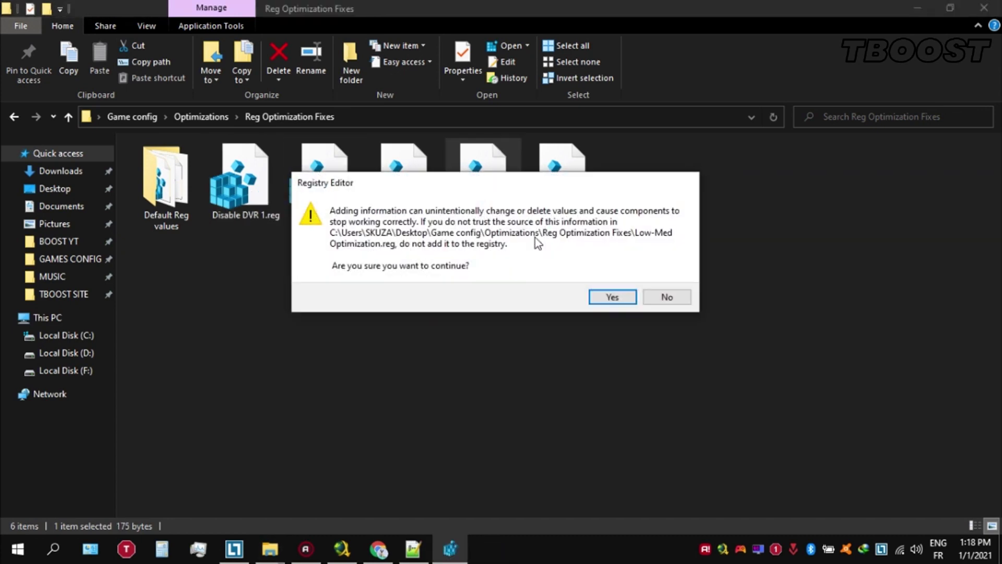
{"action": "left_click", "coordinate": [612, 296]}
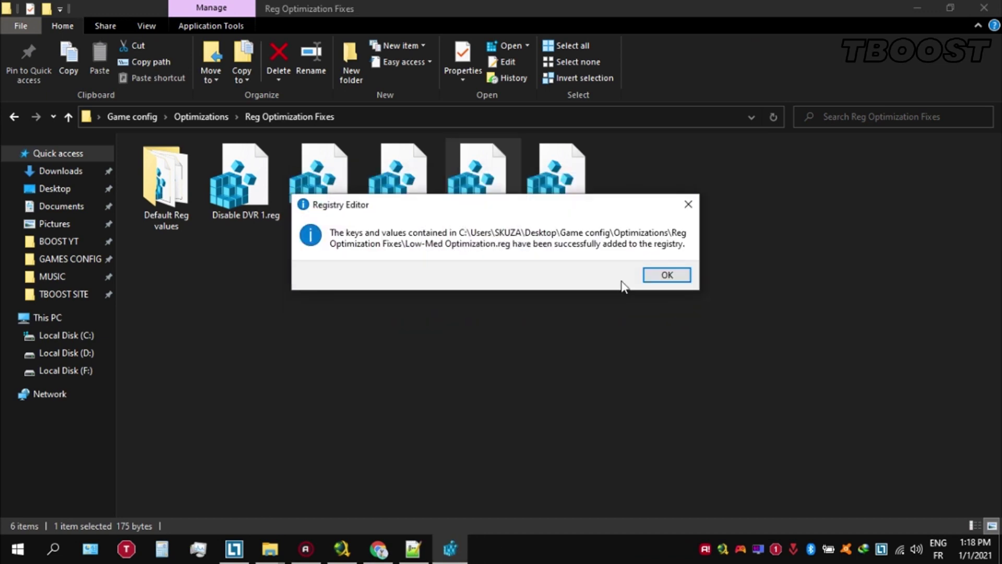
{"action": "left_click", "coordinate": [672, 274]}
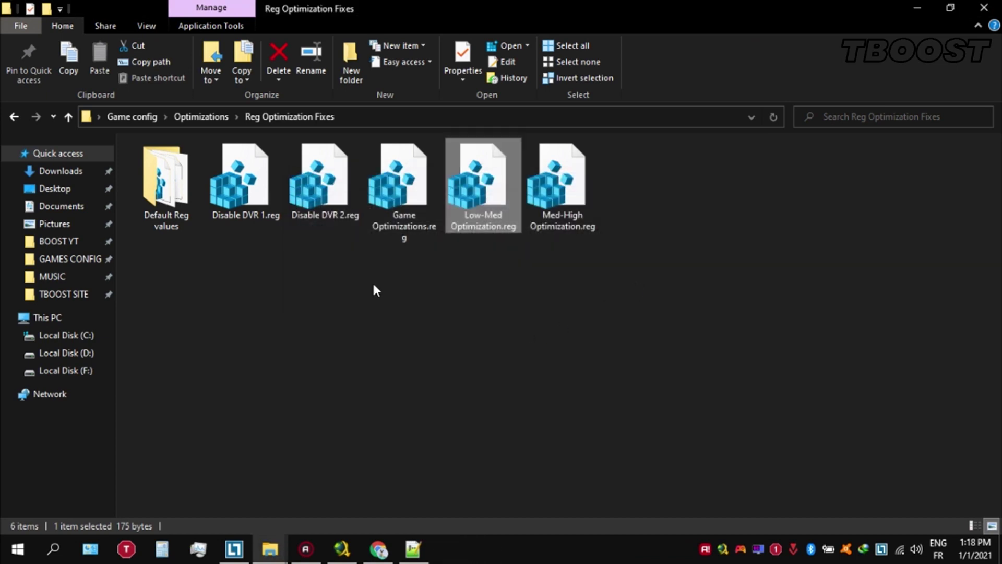
{"action": "double_click", "coordinate": [187, 198]}
{"action": "left_click_drag", "start_coordinate": [158, 258], "coordinate": [465, 169]}
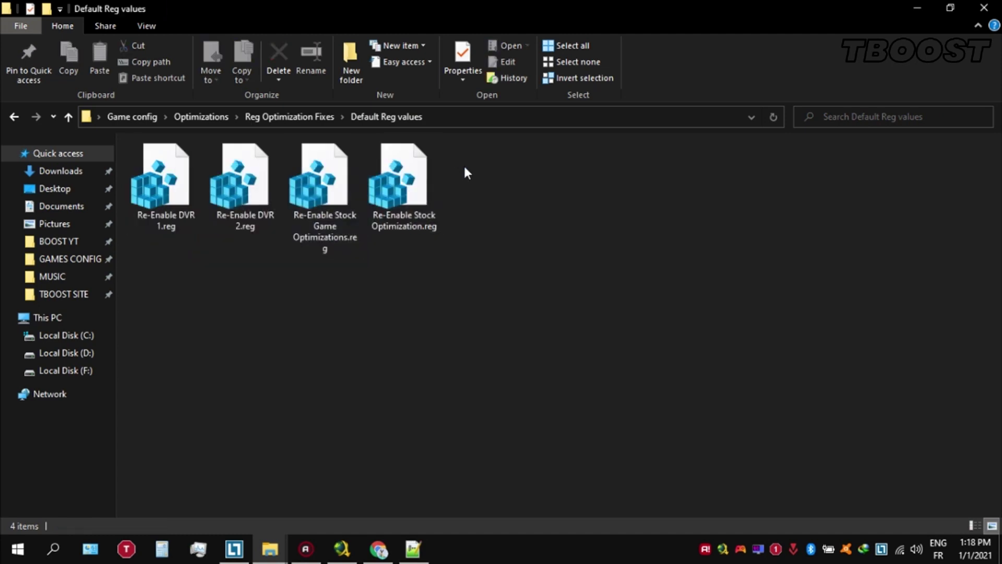
{"action": "left_click", "coordinate": [290, 119]}
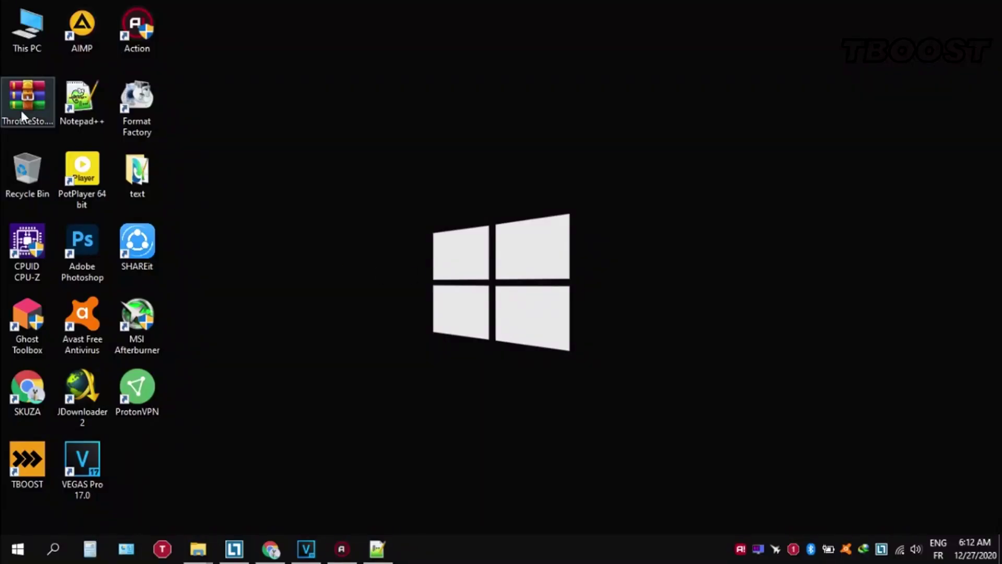
Step: Extract the ThrottleStop archive and launch ThrottleStop from the maximized ThrottleStop_8.70.6 folder
{"action": "right_click", "coordinate": [22, 114]}
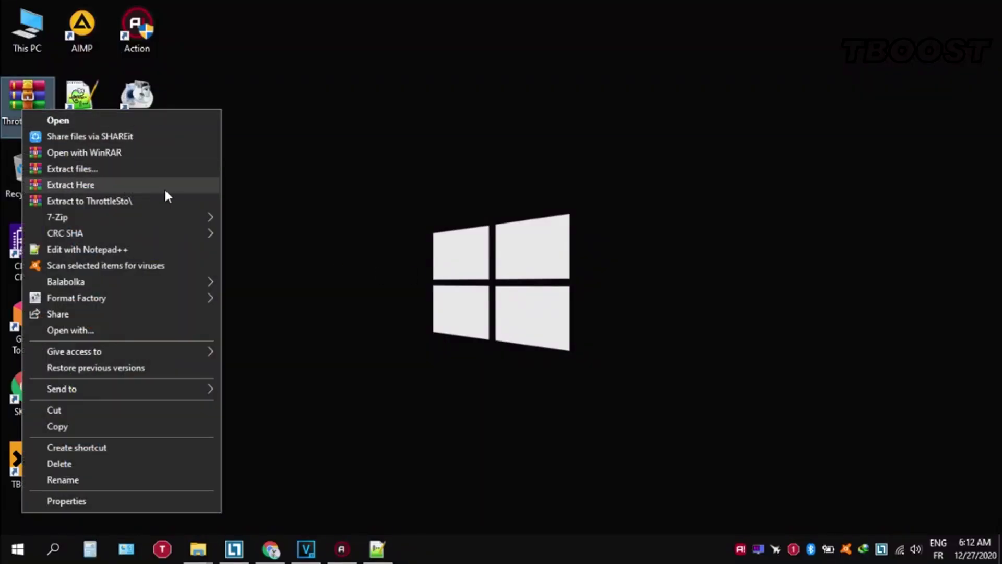
{"action": "left_click", "coordinate": [174, 185]}
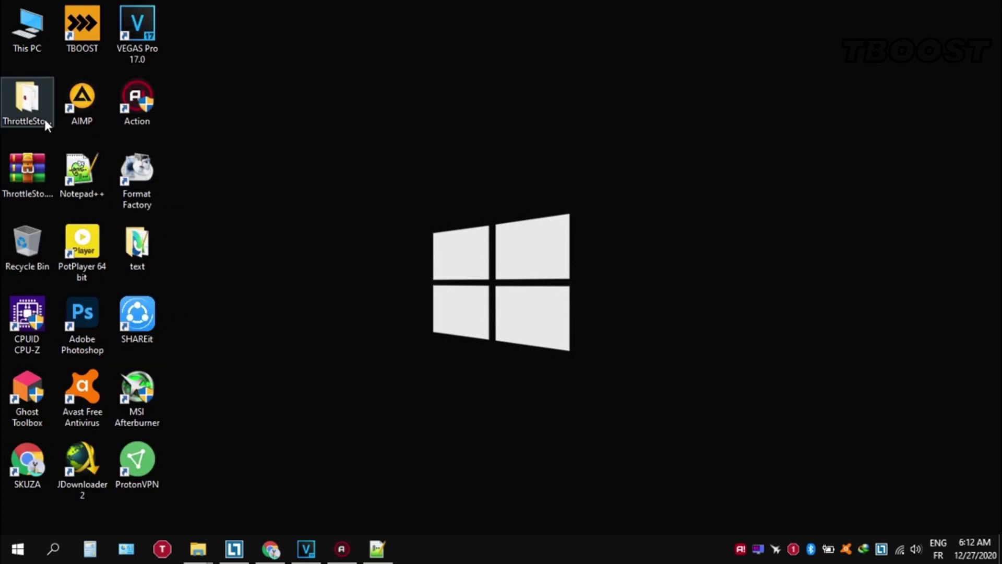
{"action": "double_click", "coordinate": [21, 111]}
{"action": "double_click", "coordinate": [365, 14]}
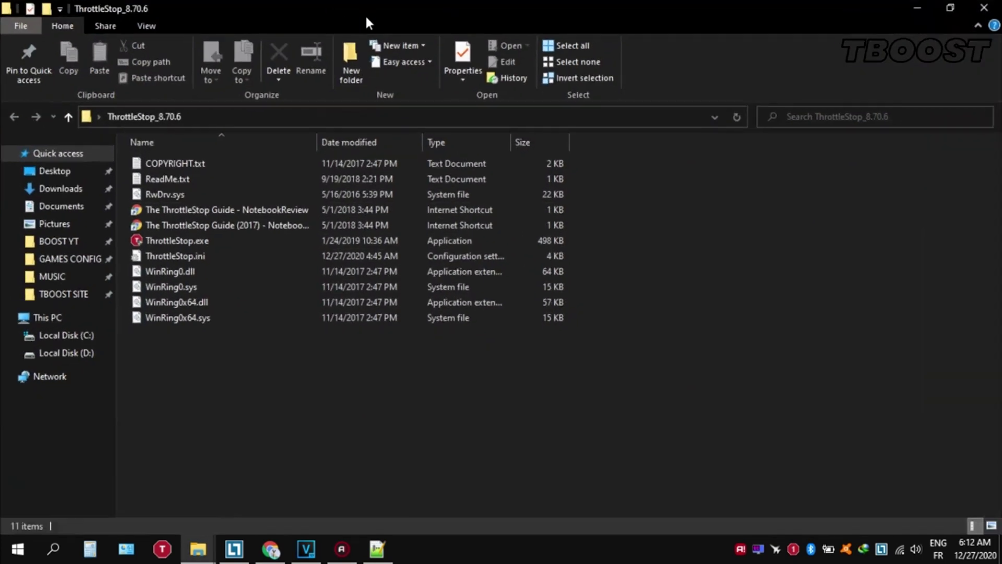
{"action": "double_click", "coordinate": [225, 240]}
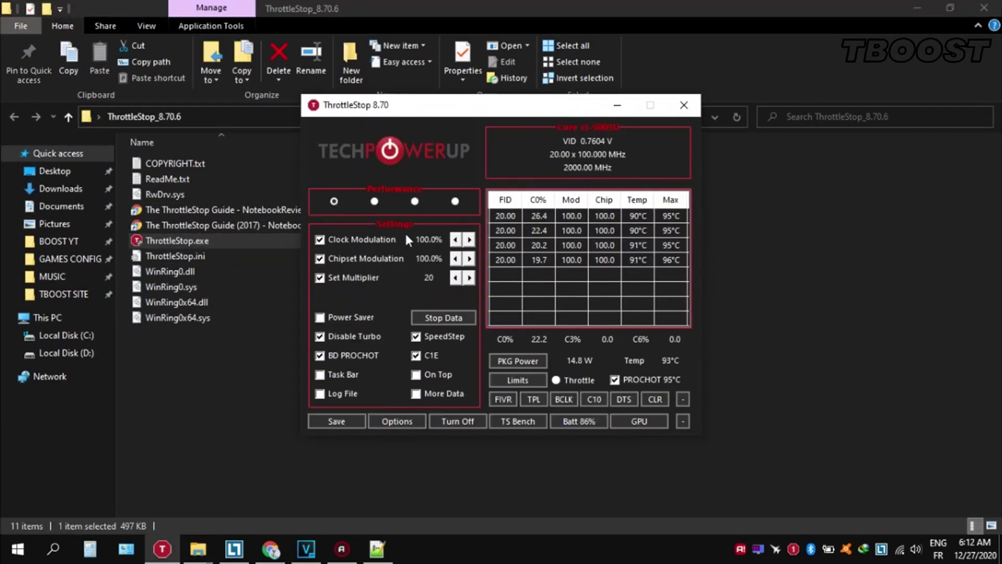
Step: Switch between the Game and Performance profiles and save the Performance profile settings
{"action": "left_click", "coordinate": [374, 201]}
{"action": "left_click", "coordinate": [414, 201]}
{"action": "left_click", "coordinate": [374, 202]}
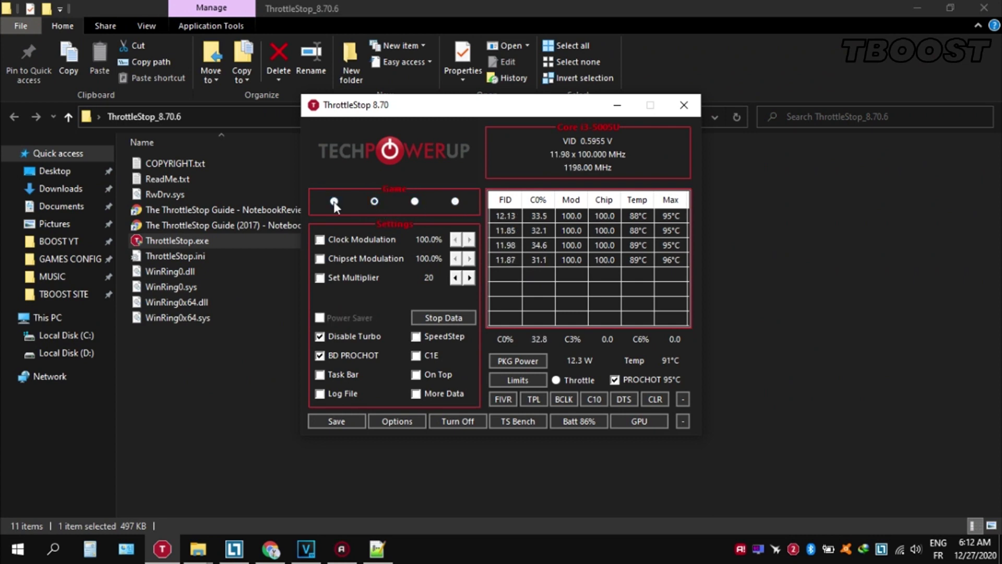
{"action": "left_click", "coordinate": [334, 201]}
{"action": "left_click", "coordinate": [344, 419]}
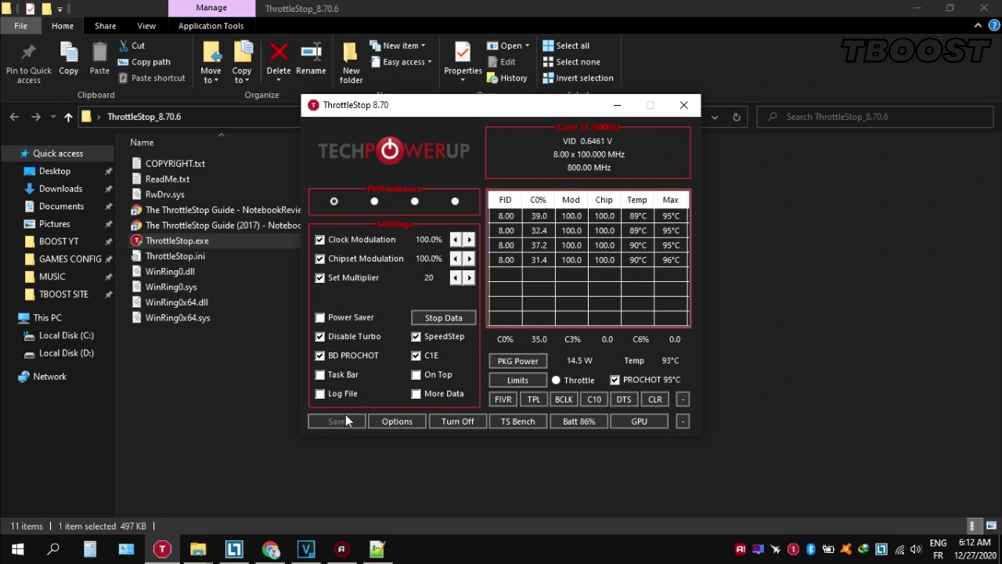
{"action": "left_click", "coordinate": [502, 400]}
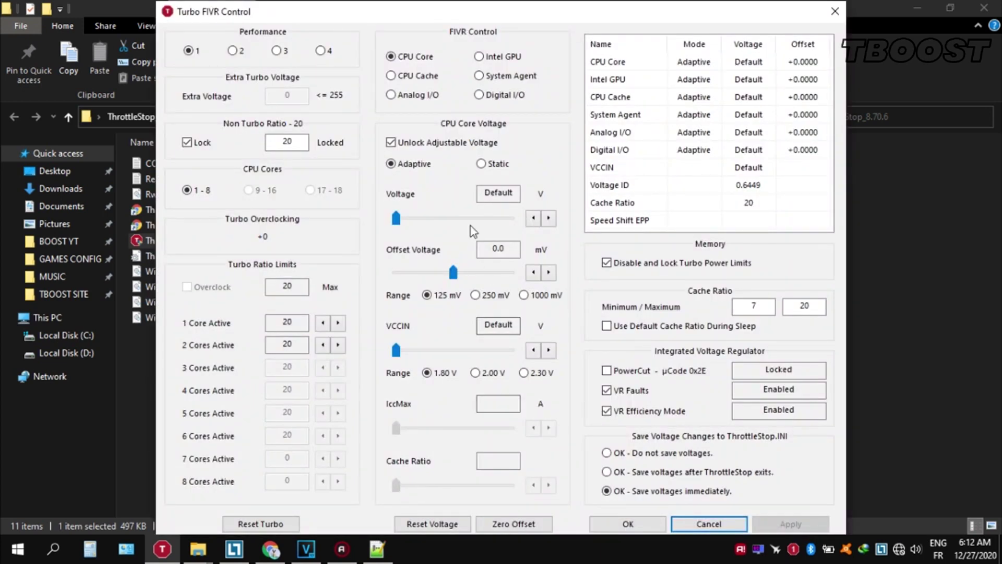
Step: Unlock adjustable voltage and apply a -49.8 mV CPU core offset in FIVR
{"action": "left_click", "coordinate": [453, 144]}
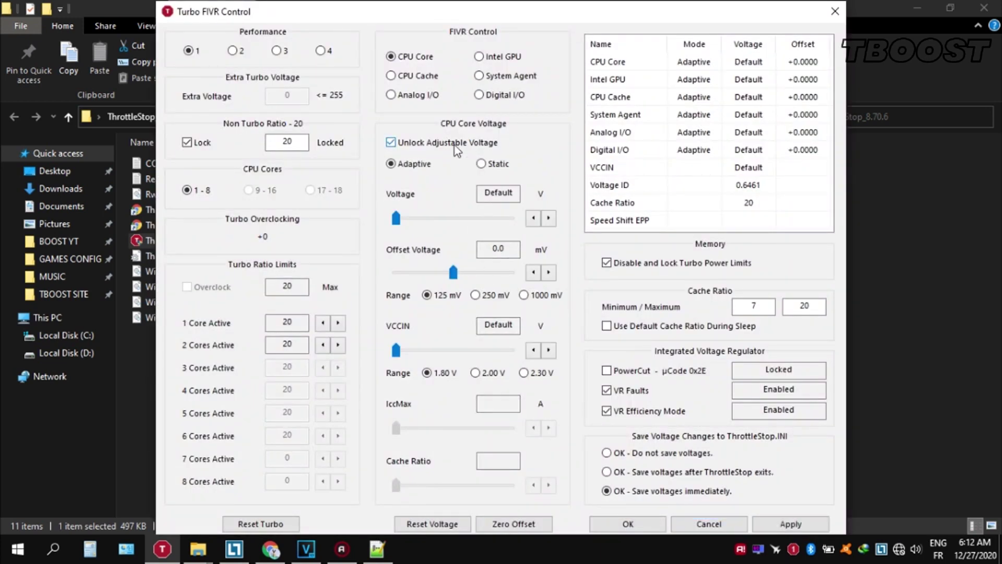
{"action": "left_click", "coordinate": [455, 145]}
{"action": "left_click_drag", "start_coordinate": [452, 272], "coordinate": [431, 272]}
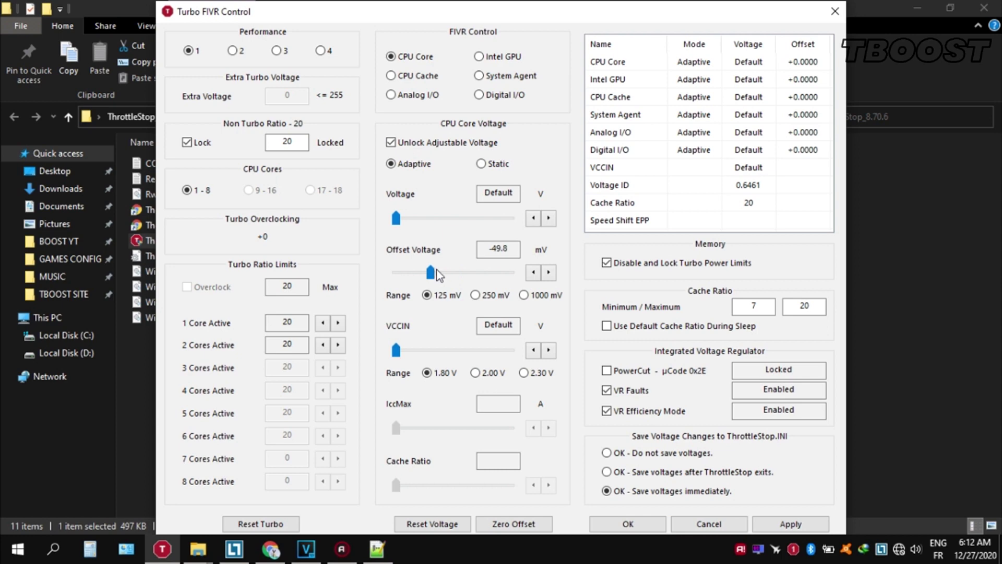
{"action": "left_click", "coordinate": [791, 523]}
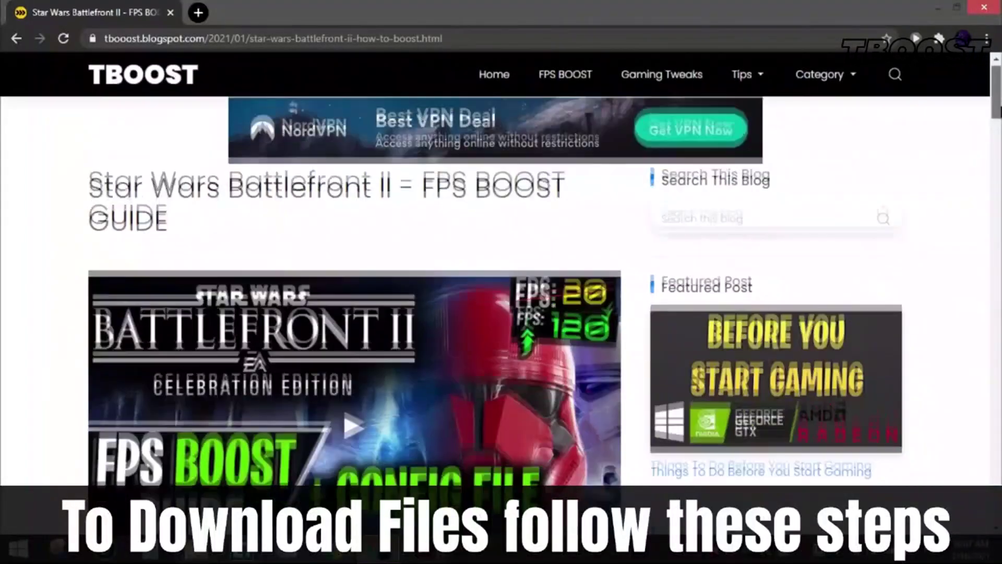
Step: Scroll down the TBOOST blog post and follow the Download Config File link
{"action": "scroll", "coordinate": [501, 287], "scroll_direction": "down", "scroll_amount": 20}
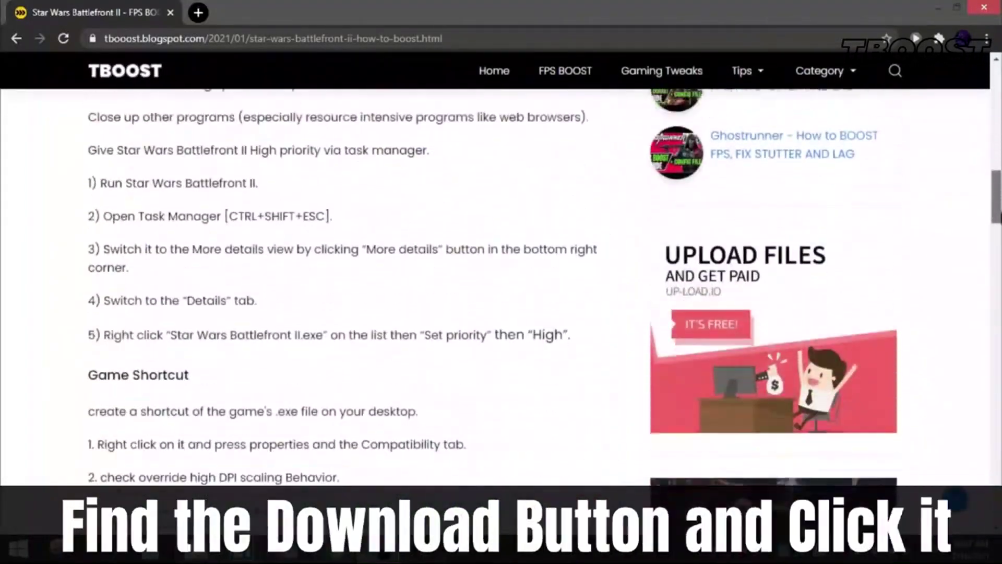
{"action": "scroll", "coordinate": [495, 287], "scroll_direction": "down", "scroll_amount": 20}
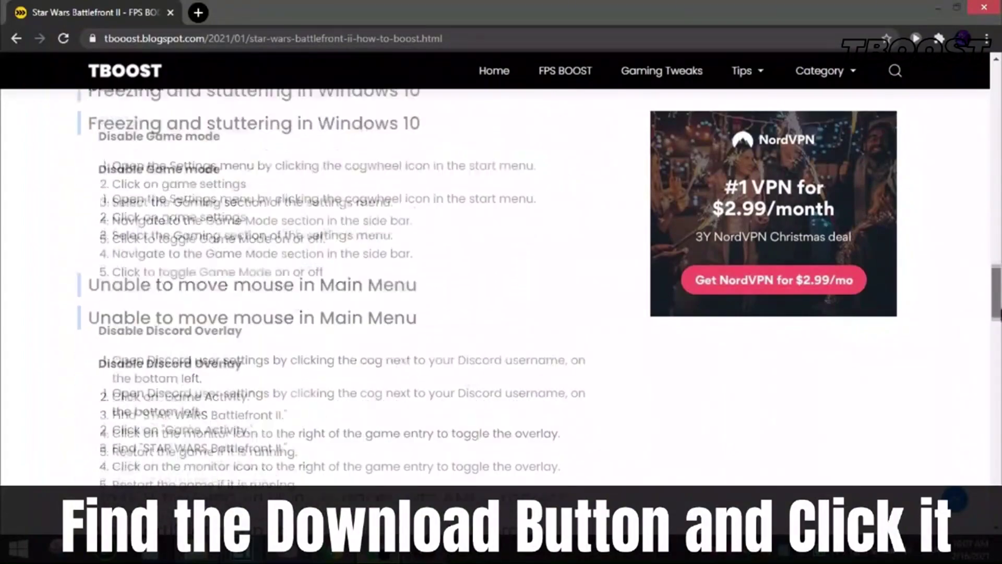
{"action": "scroll", "coordinate": [412, 355], "scroll_direction": "down", "scroll_amount": 15}
{"action": "left_click", "coordinate": [413, 355]}
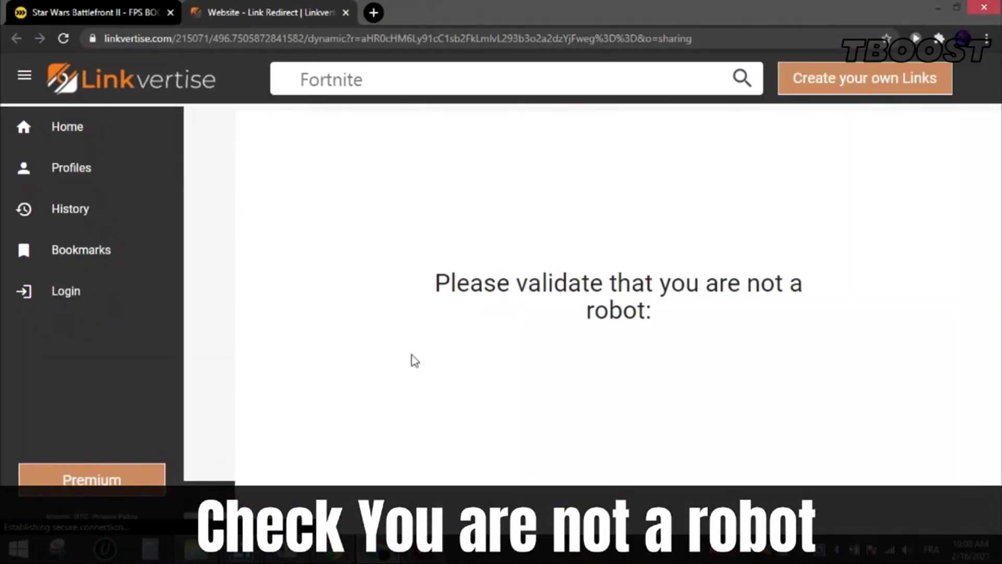
Step: Pass the reCAPTCHA and choose Free Access with Ads on Linkvertise
{"action": "left_click", "coordinate": [527, 360]}
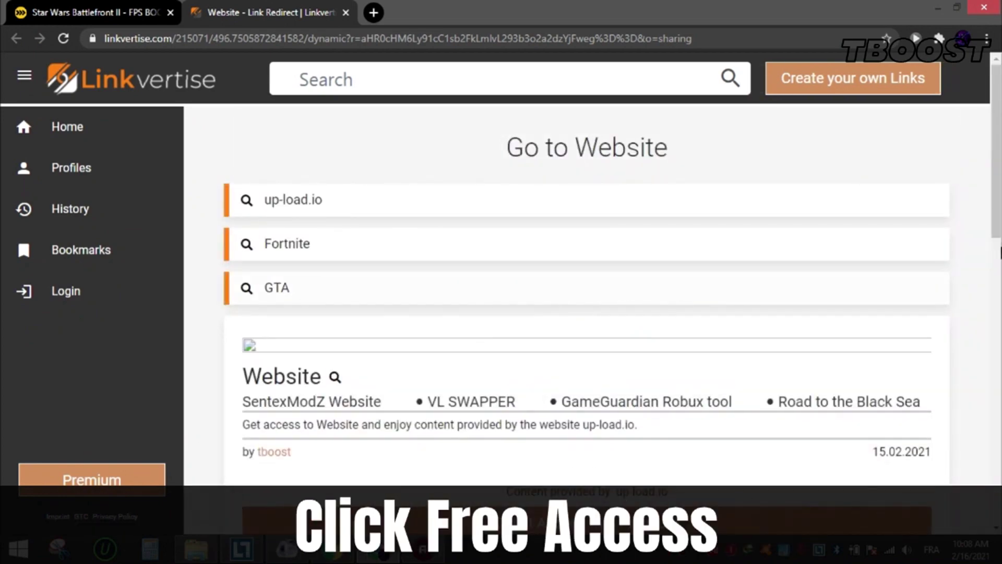
{"action": "scroll", "coordinate": [1000, 243], "scroll_direction": "down", "scroll_amount": 3}
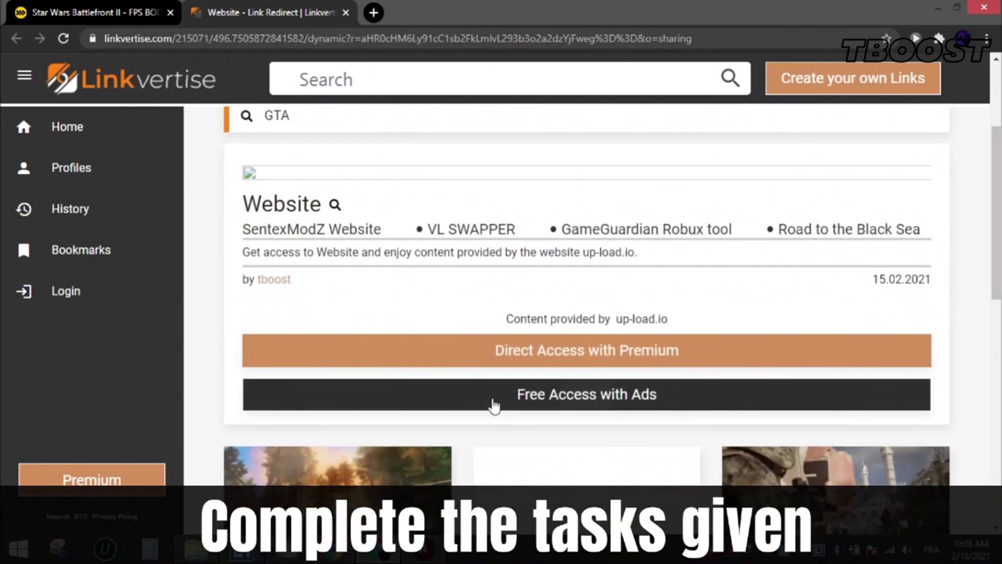
{"action": "left_click", "coordinate": [546, 405]}
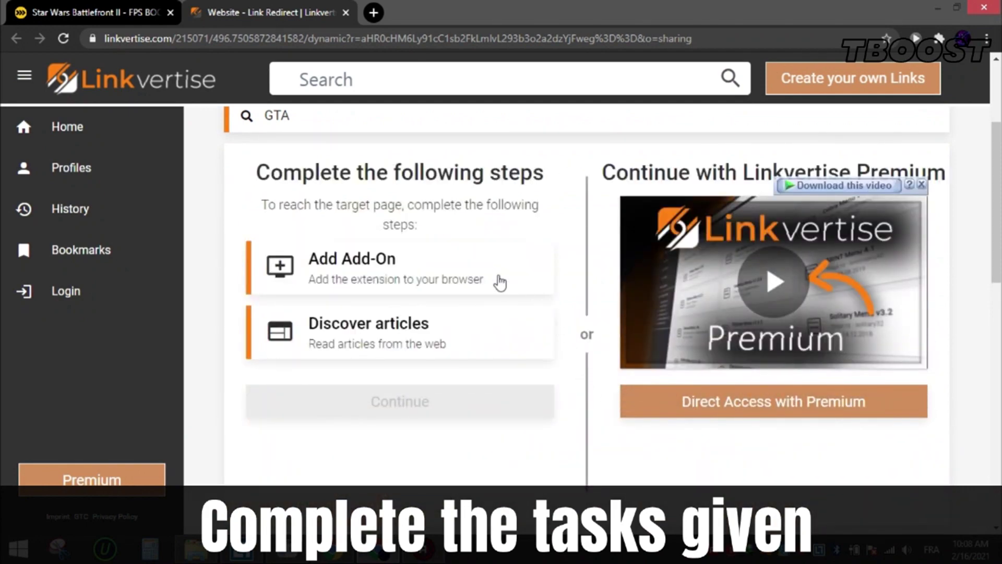
Step: Complete the Add Add-On and Discover articles steps, then continue to up-load.io
{"action": "left_click", "coordinate": [439, 259]}
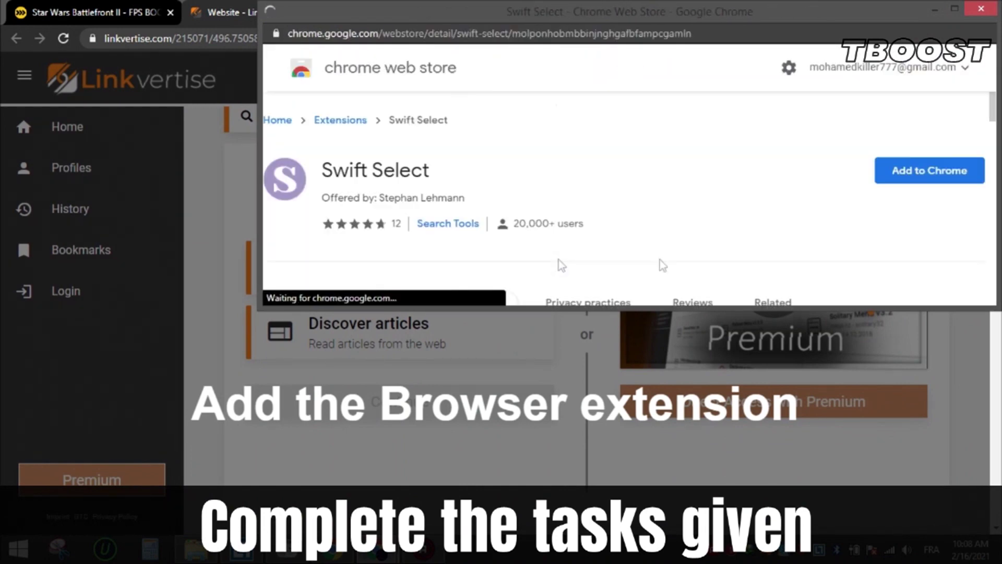
{"action": "left_click", "coordinate": [910, 174]}
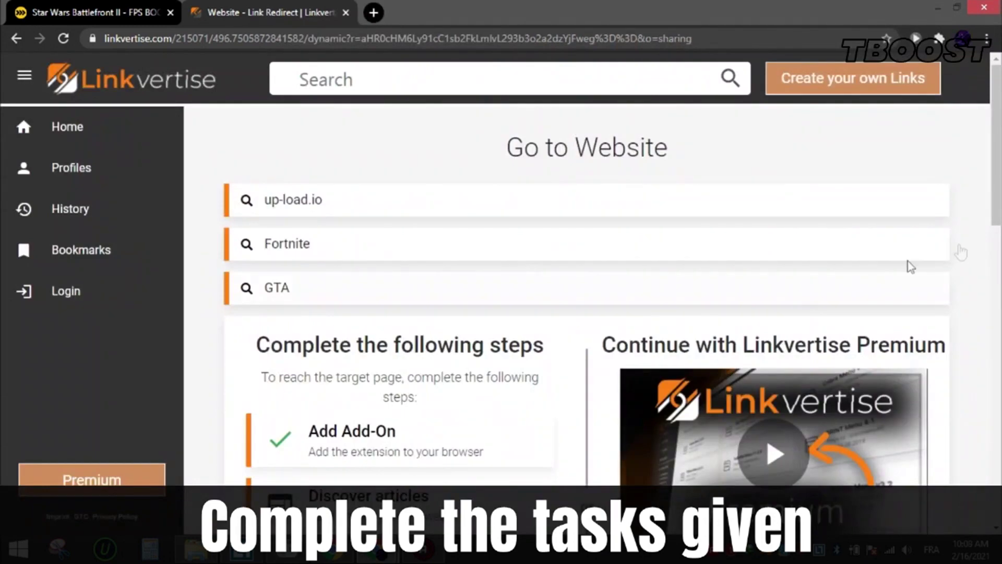
{"action": "scroll", "coordinate": [910, 266], "scroll_direction": "down", "scroll_amount": 3}
{"action": "left_click", "coordinate": [425, 321]}
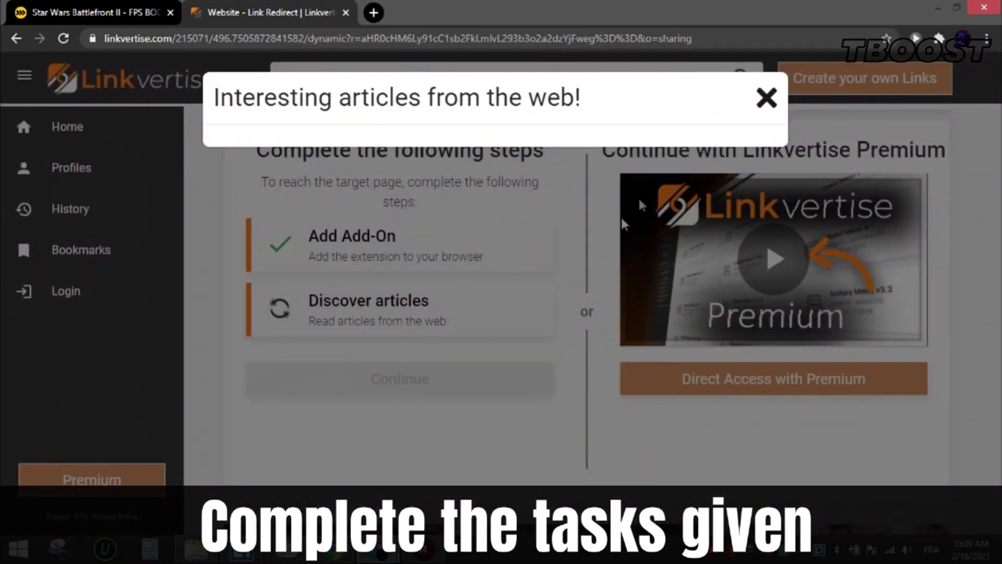
{"action": "left_click", "coordinate": [766, 101]}
{"action": "left_click", "coordinate": [766, 102]}
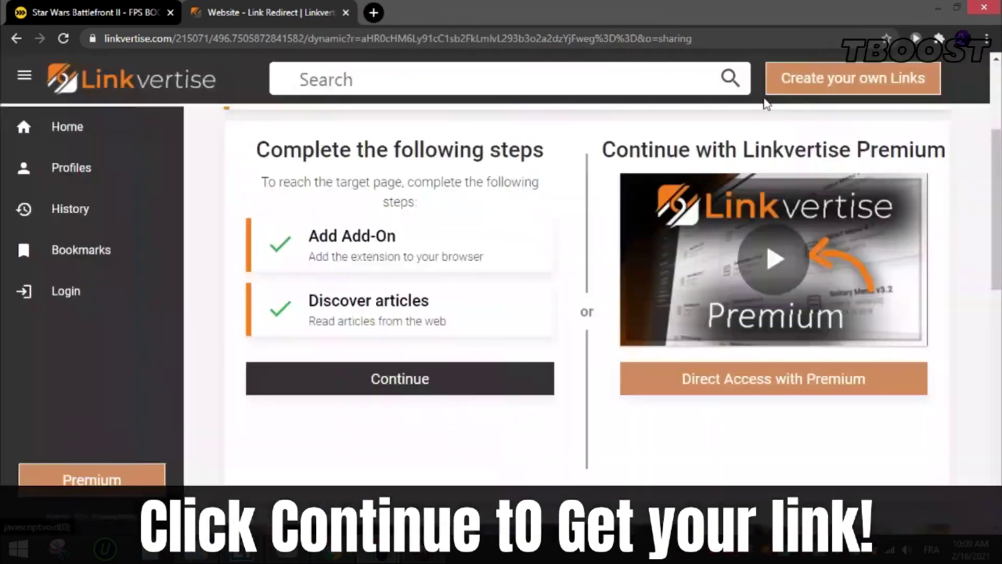
{"action": "left_click", "coordinate": [480, 383]}
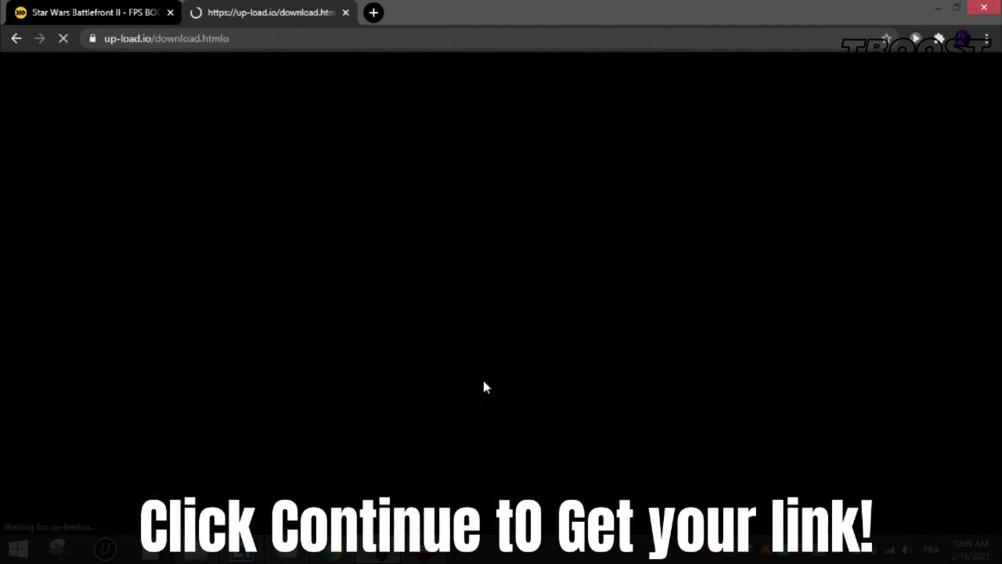